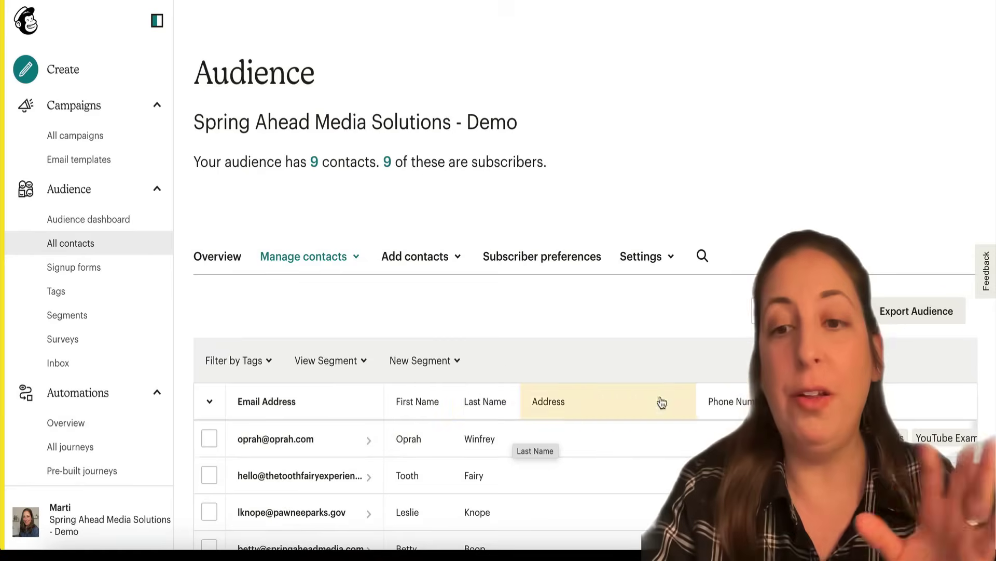
Step: Show the Settings dropdown for the Spring Ahead Media Solutions - Demo audience
left_click(643, 256)
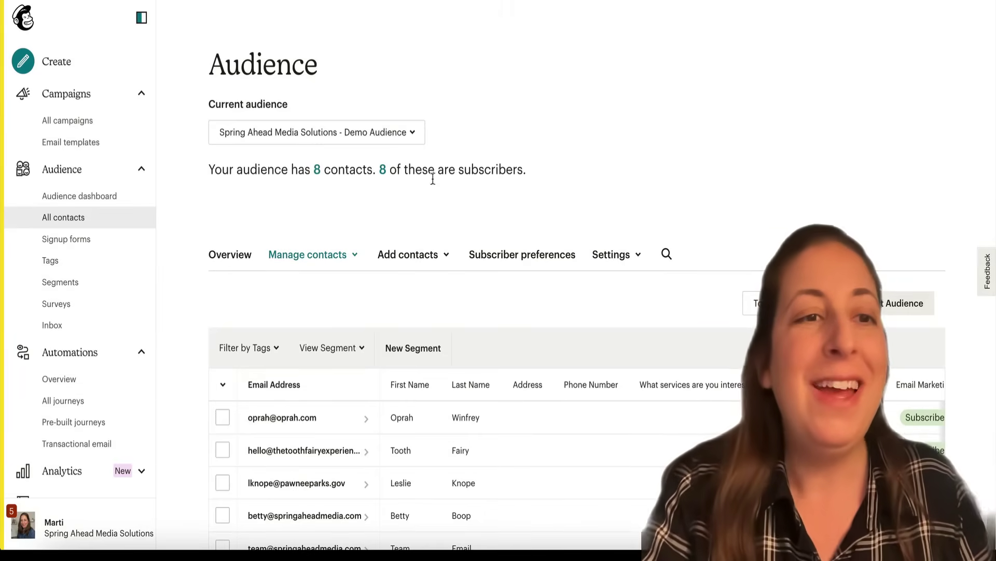
Step: Visit the audience's Tags page to see the YouTube Examples tag
left_click(78, 265)
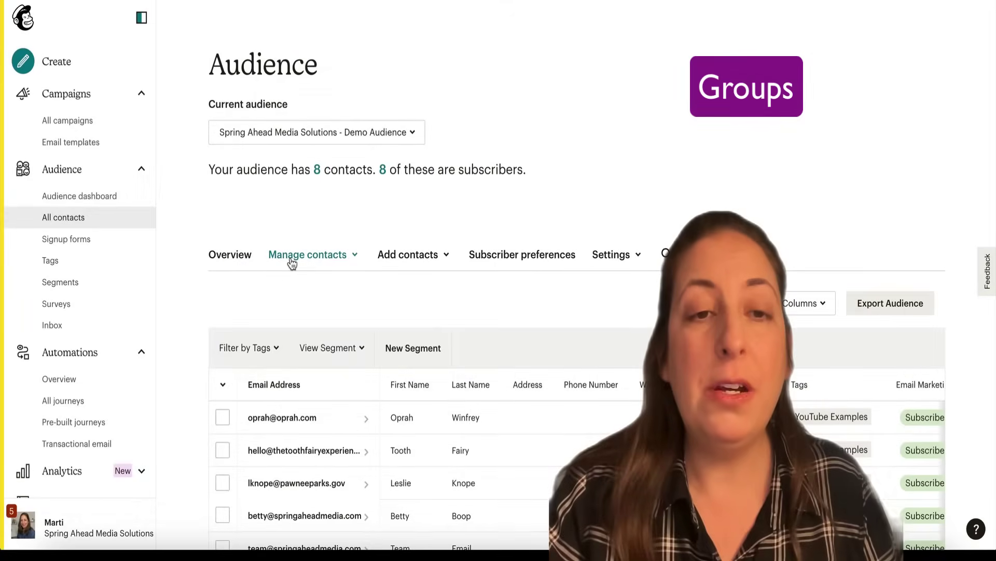
Step: Go to Groups and view the five interest groups in the services category
left_click(292, 264)
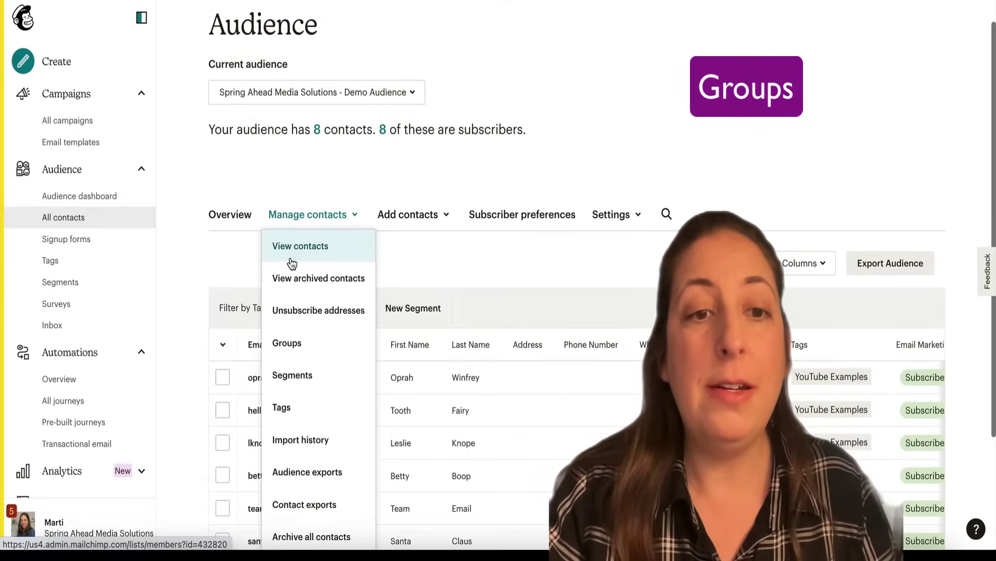
left_click(295, 348)
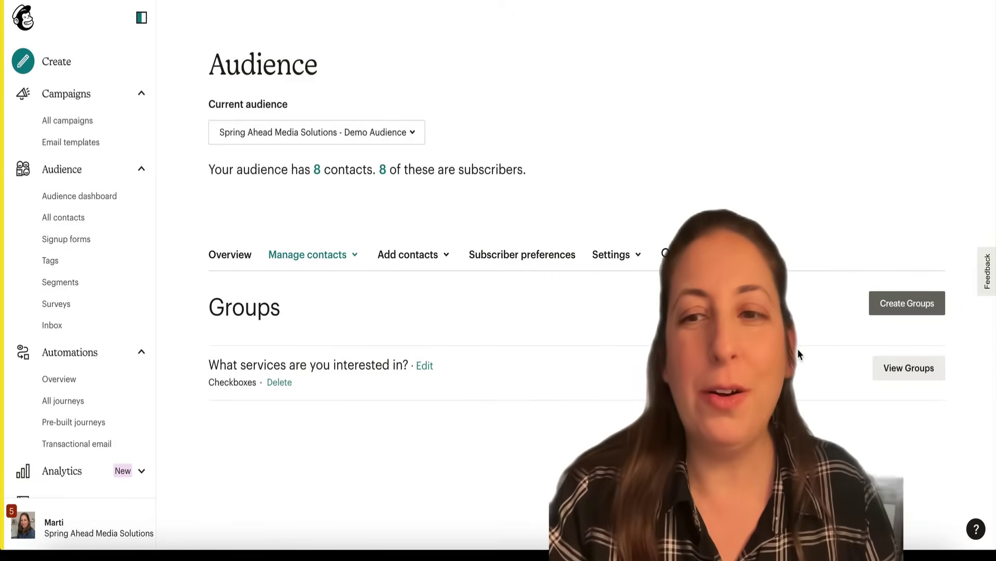
left_click(906, 368)
scroll(571, 311, "down", 5)
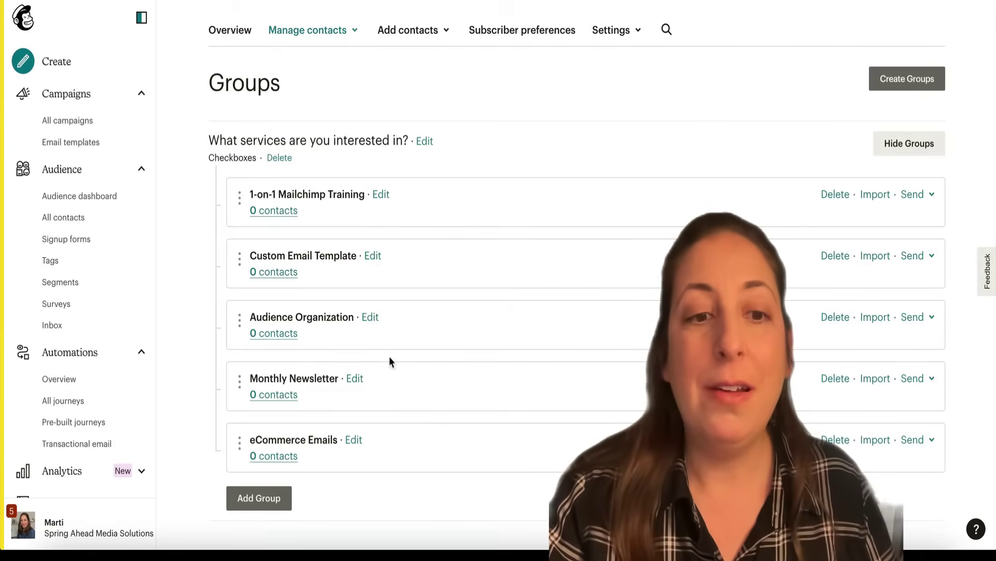
Step: Bring up the empty new group category form with checkboxes display
left_click(917, 82)
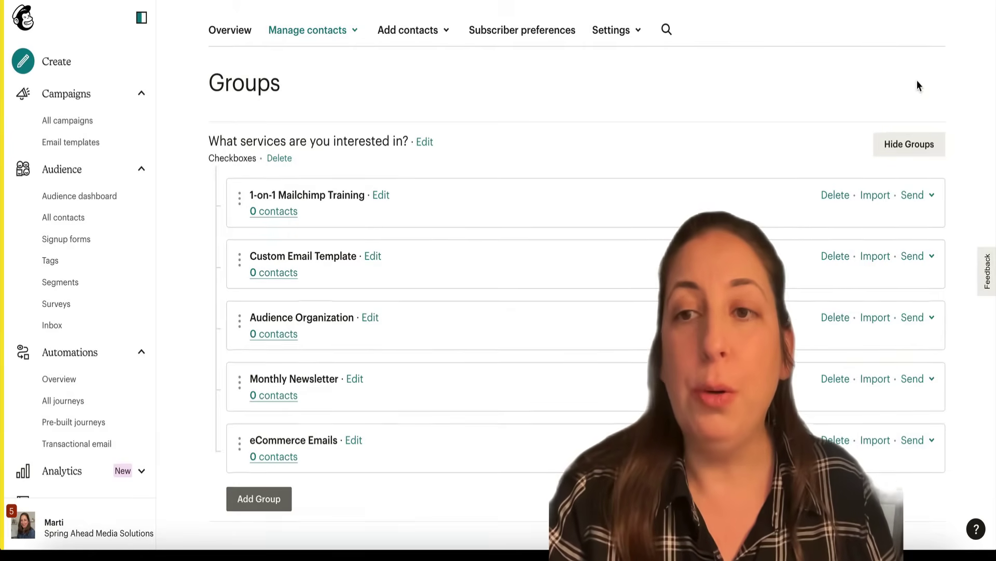
scroll(456, 176, "down", 2)
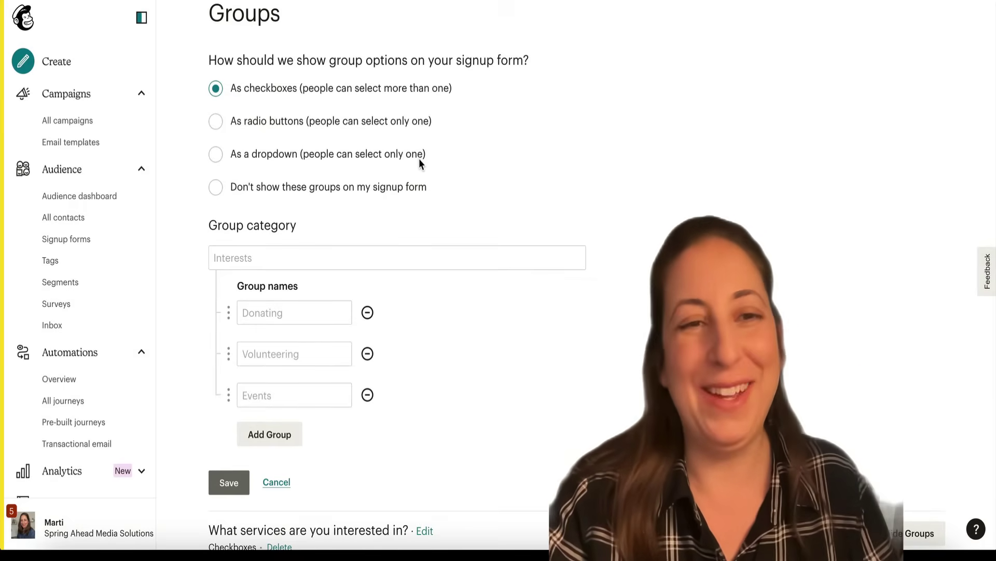
scroll(428, 188, "up", 1)
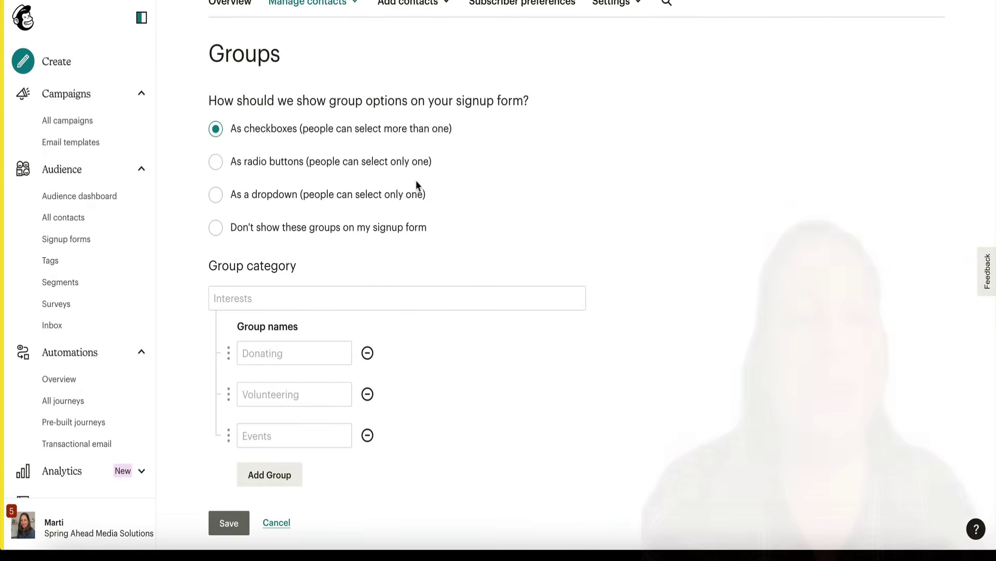
Step: Start a new segment from the Segments page and name it 'Demo'
left_click(63, 286)
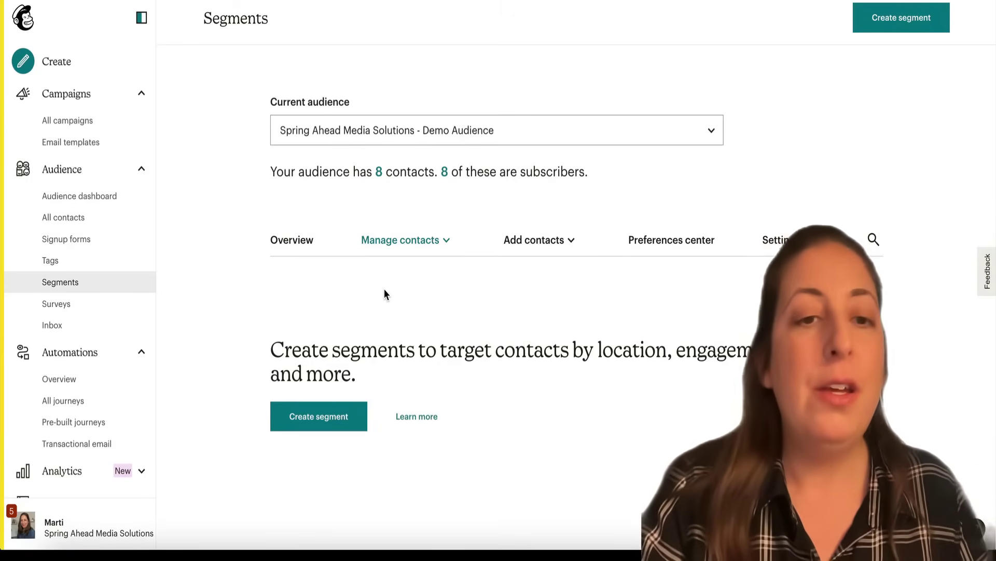
left_click(333, 418)
type("Demo")
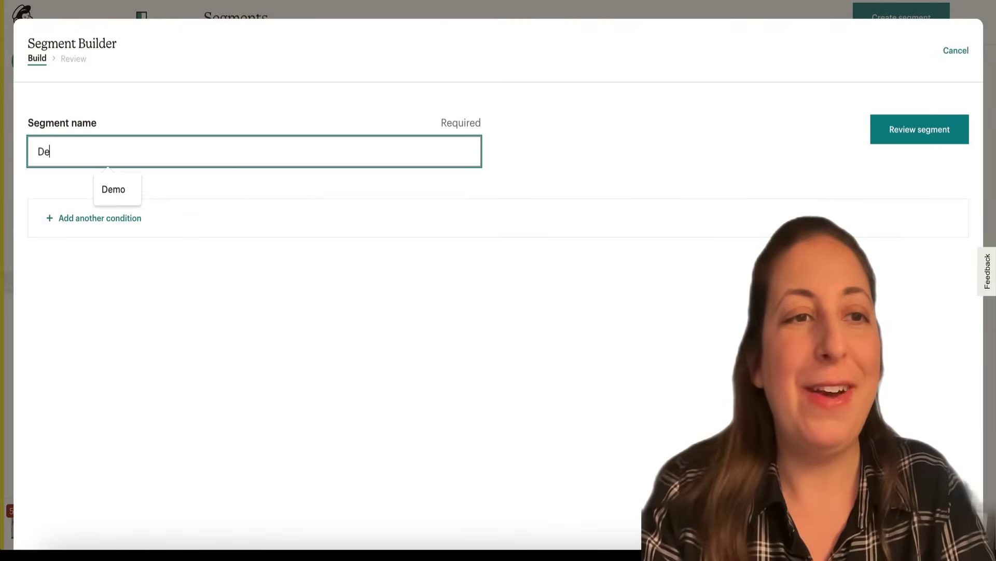
Step: Add a condition and browse the condition fields such as Date Added and Signup source
left_click(118, 218)
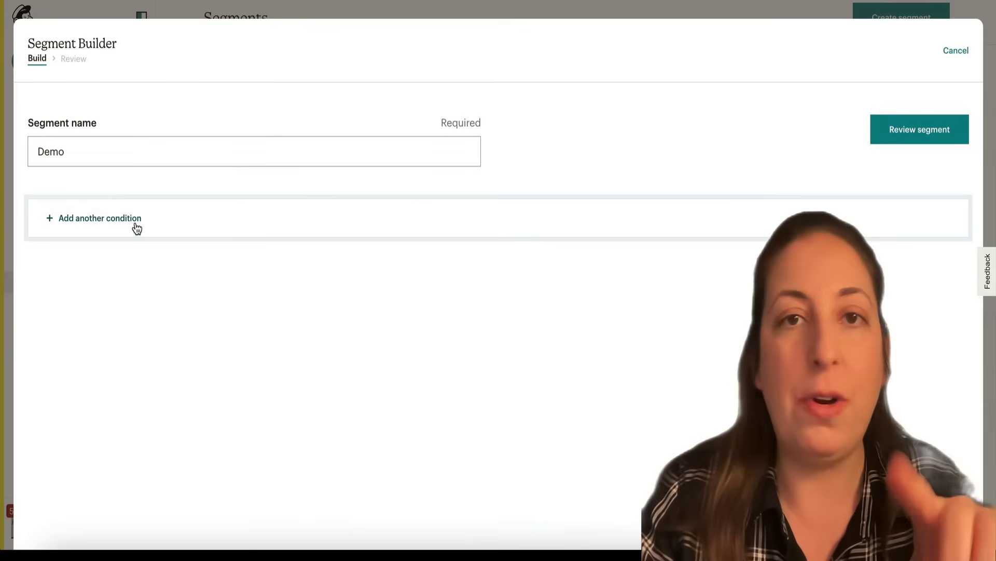
left_click(136, 228)
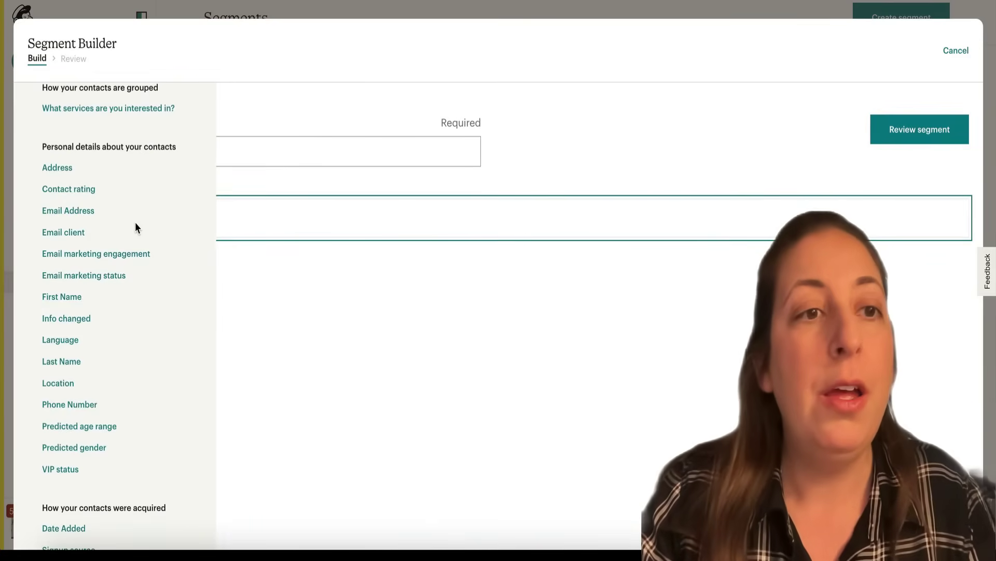
scroll(137, 227, "up", 2)
scroll(135, 227, "up", 2)
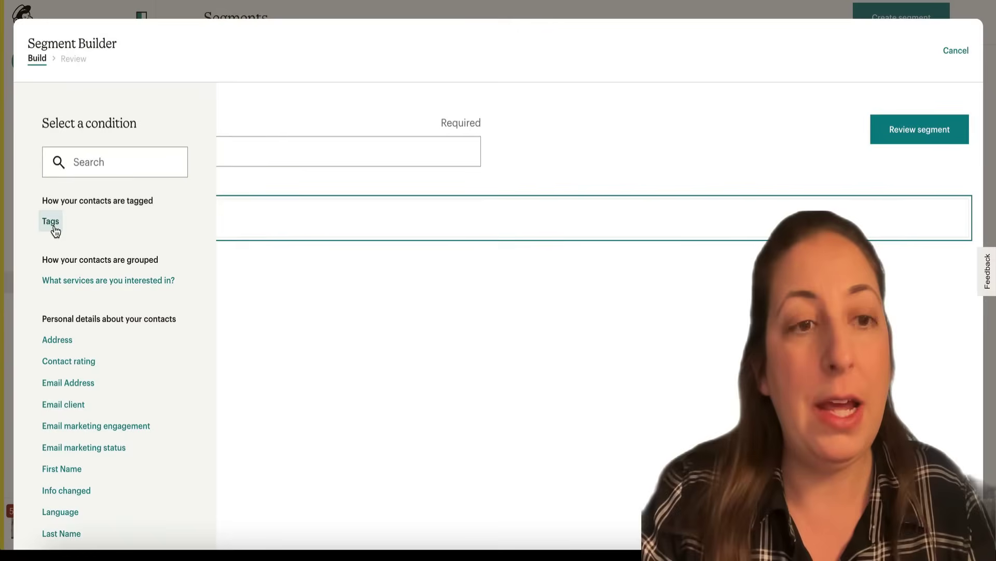
scroll(55, 228, "down", 1)
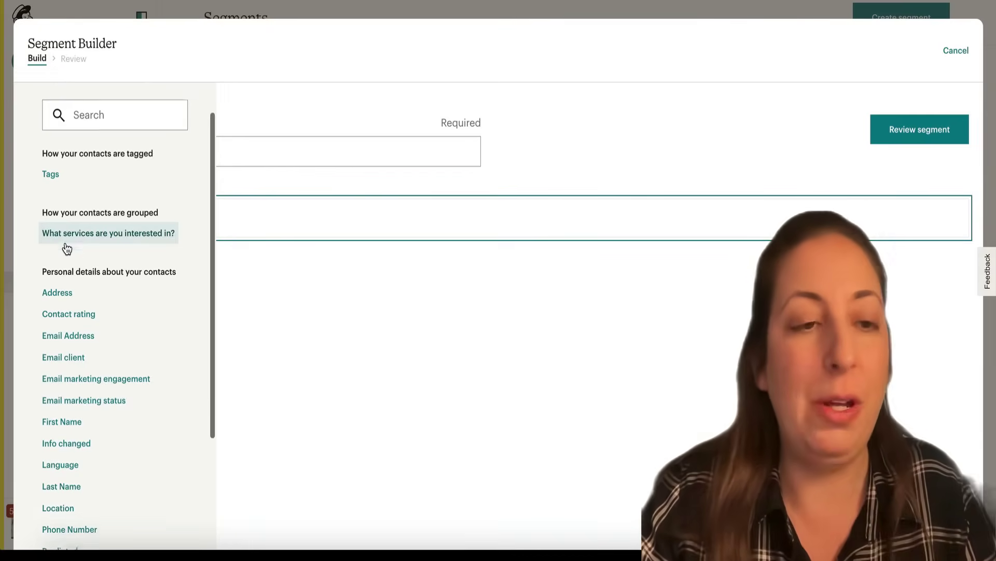
scroll(67, 248, "down", 3)
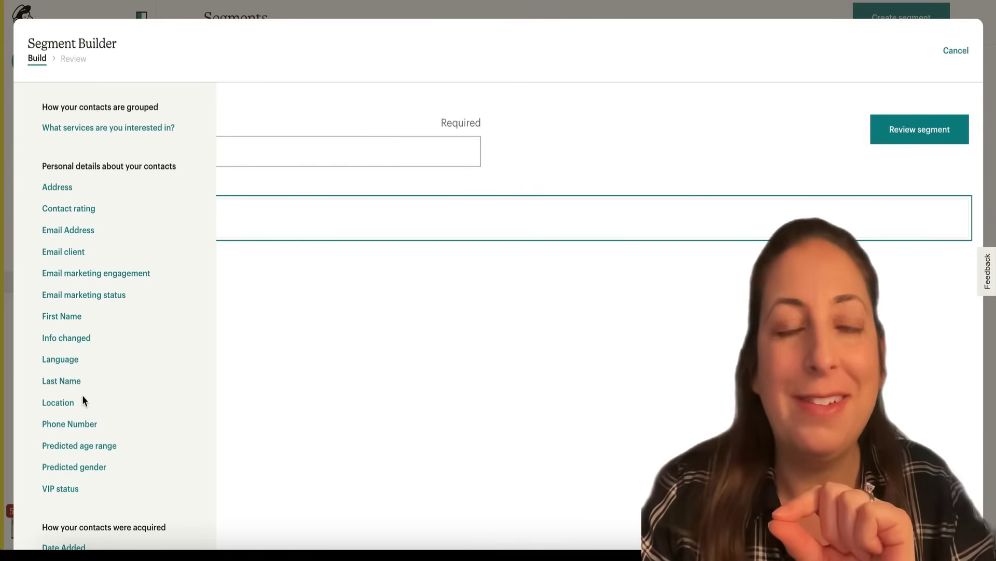
scroll(82, 394, "down", 3)
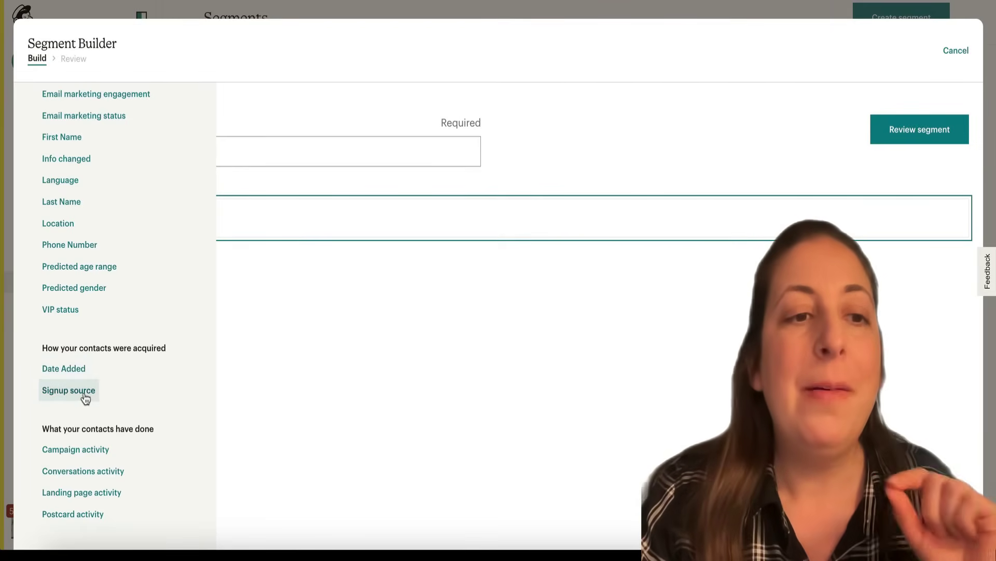
Step: Add a Campaign activity condition: did not open the Demo - 01/15/2023 campaign
left_click(100, 454)
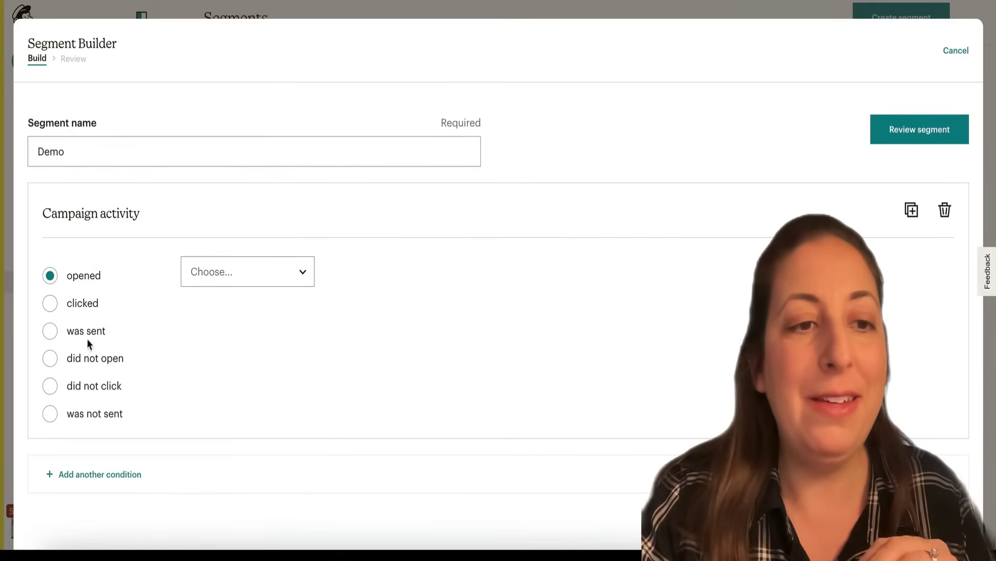
left_click(50, 358)
left_click(285, 269)
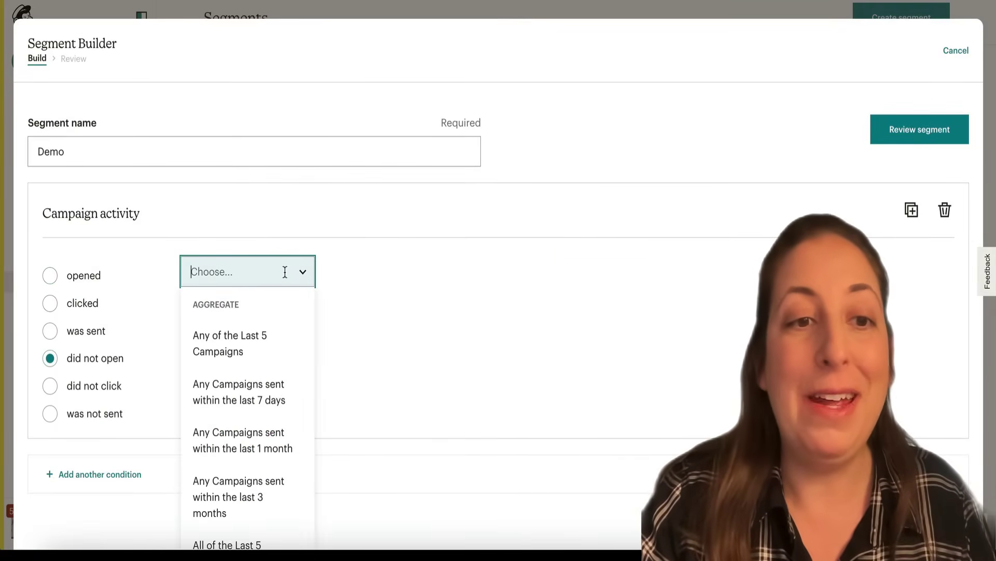
scroll(257, 405, "down", 2)
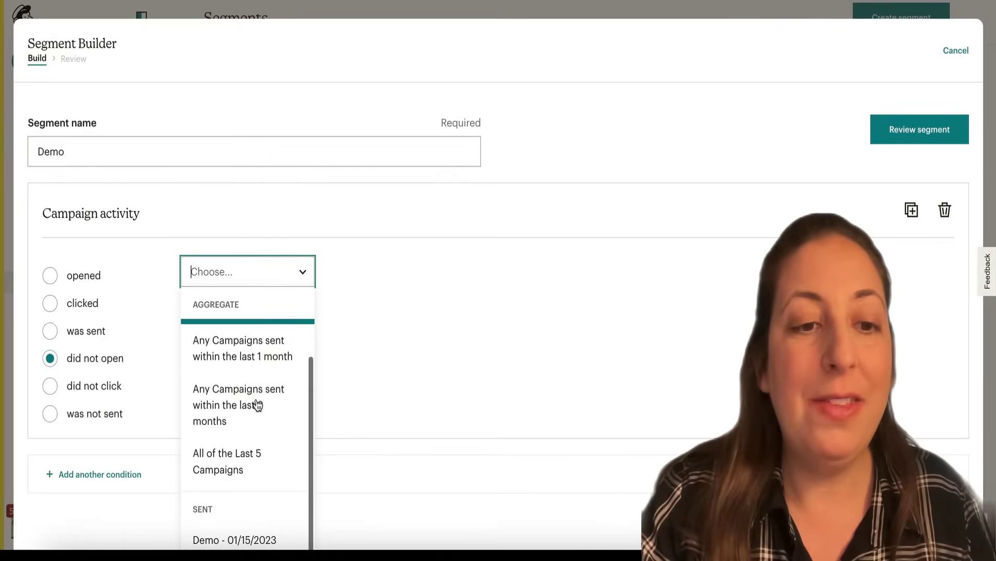
left_click(237, 540)
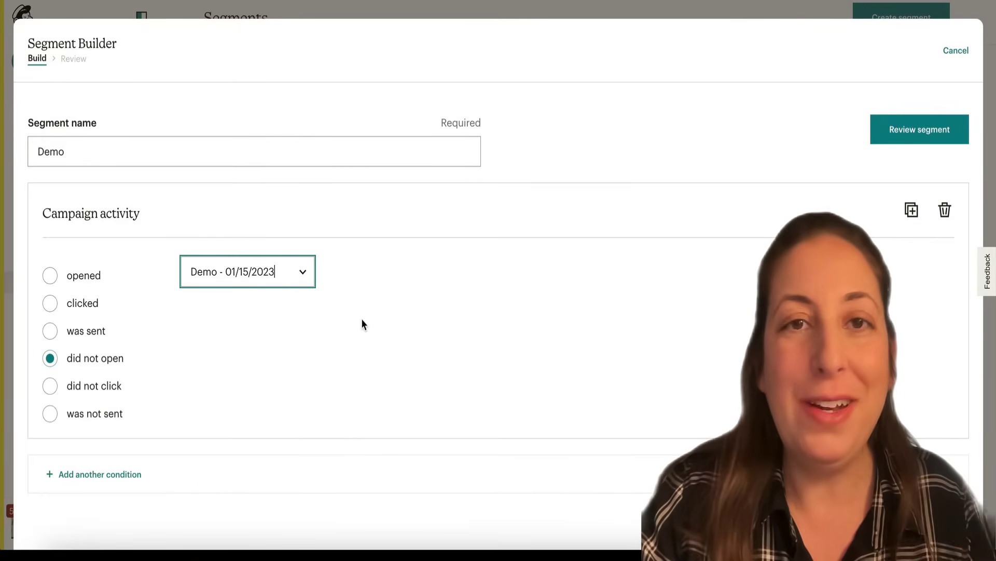
Step: Add a second condition requiring the YouTube Examples tag
left_click(120, 479)
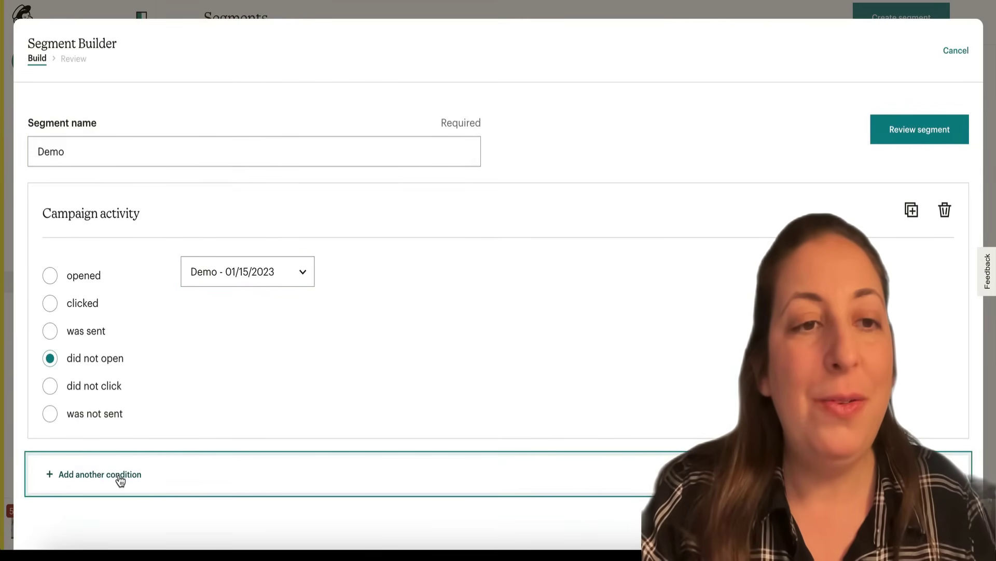
scroll(139, 382, "up", 6)
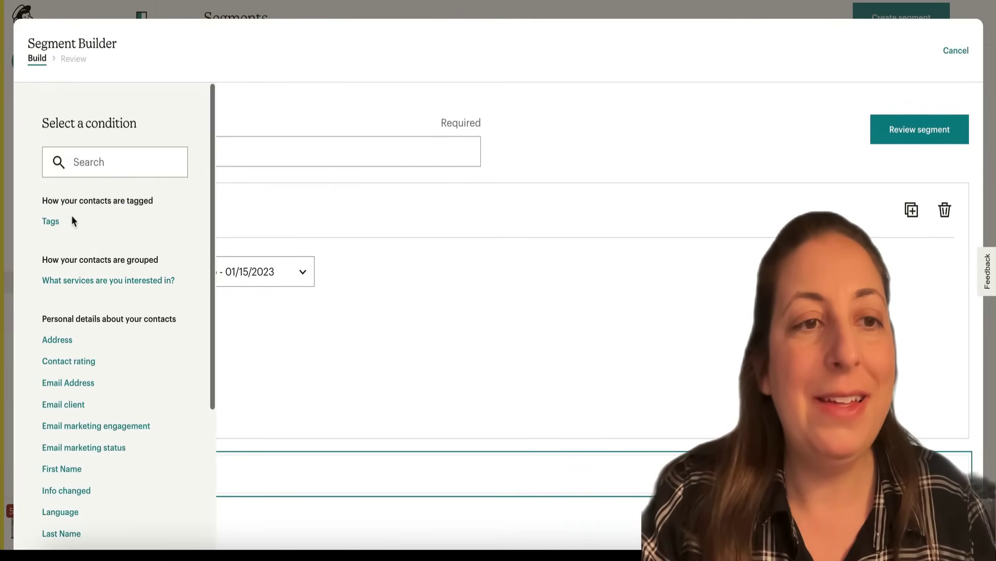
left_click(50, 221)
scroll(95, 382, "down", 1)
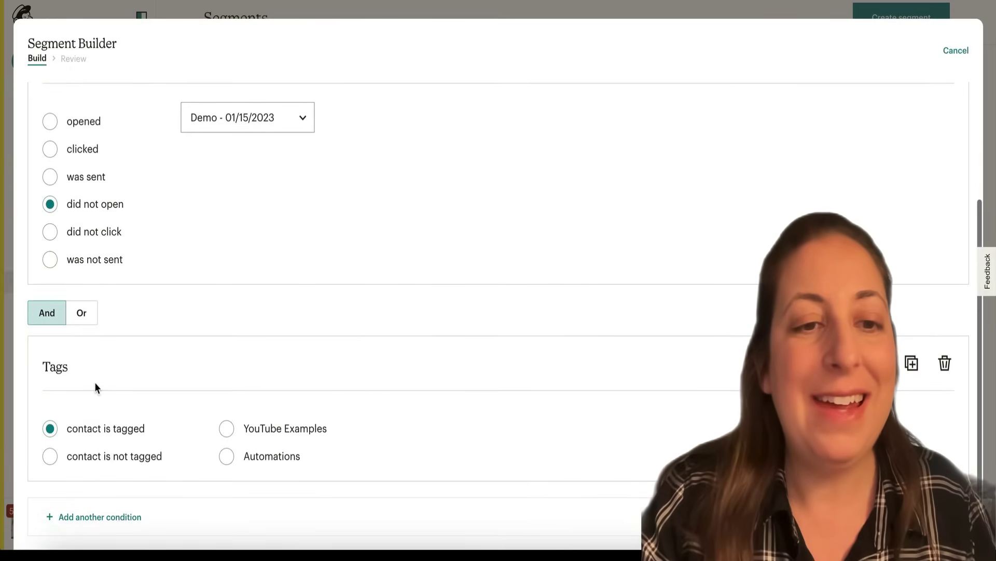
left_click(222, 430)
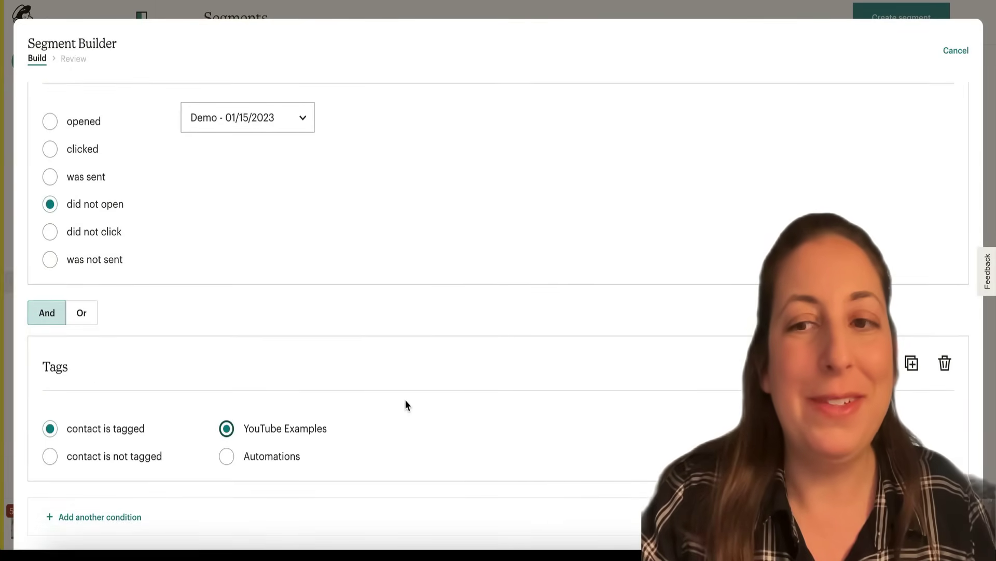
scroll(406, 401, "up", 3)
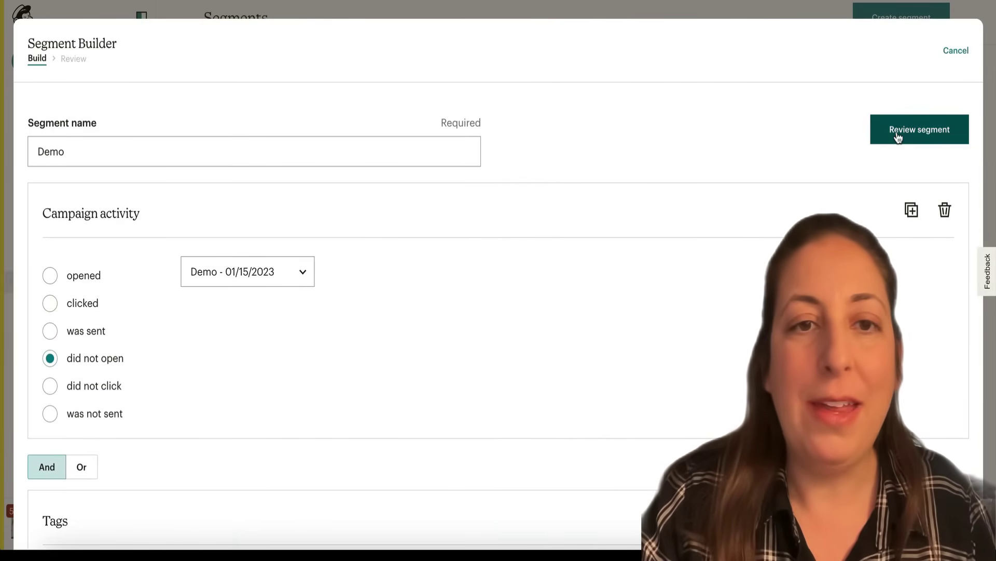
Step: Review the segment's matching contacts and save the Demo segment
left_click(898, 134)
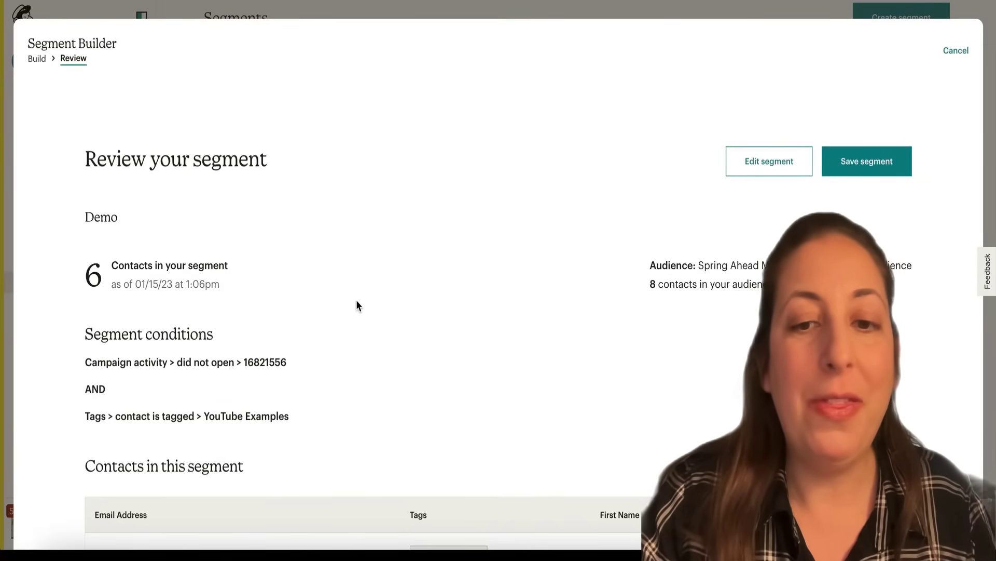
scroll(356, 301, "down", 2)
scroll(623, 161, "up", 2)
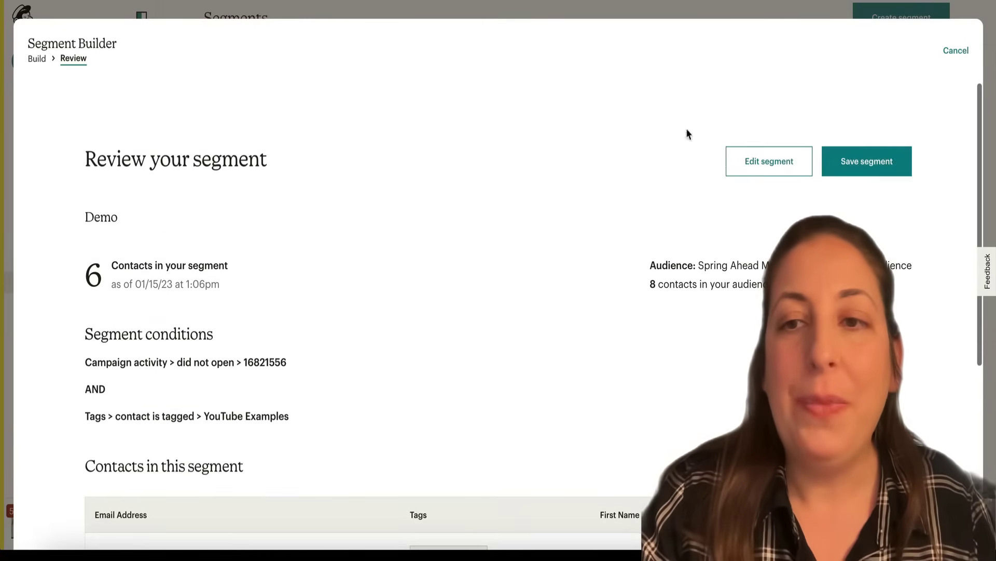
left_click(869, 168)
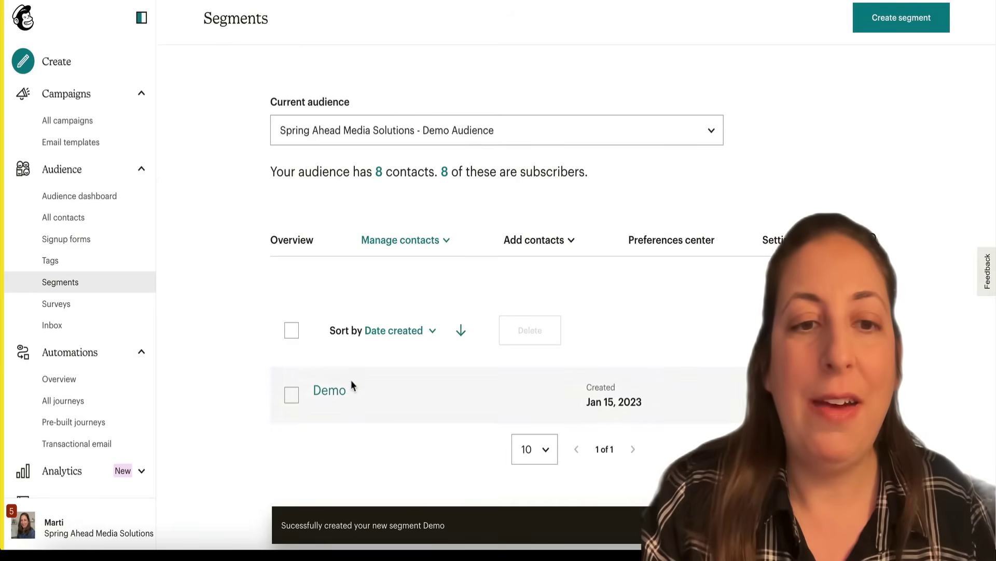
Step: View the 6 contacts in the Demo segment
left_click(341, 392)
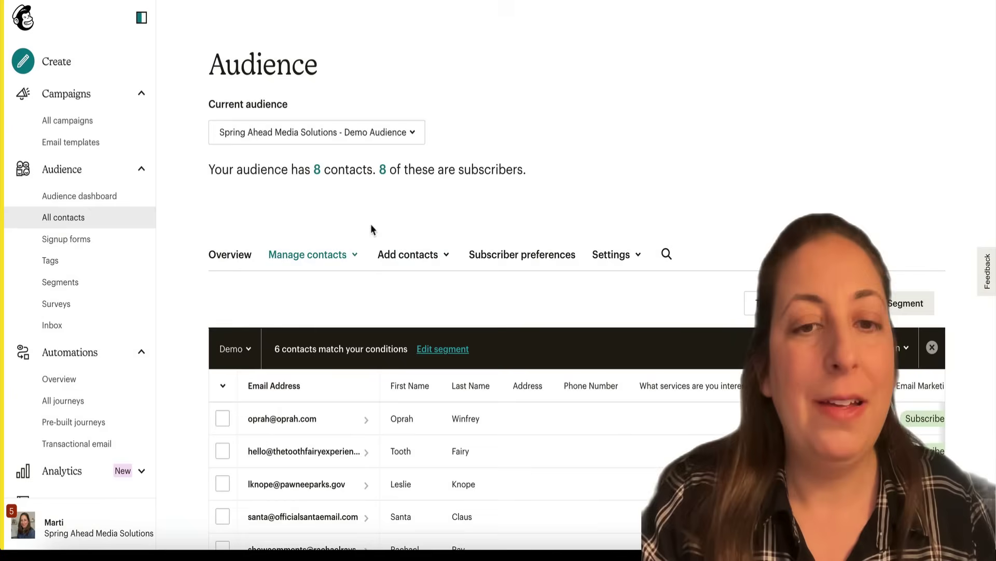
scroll(380, 280, "down", 2)
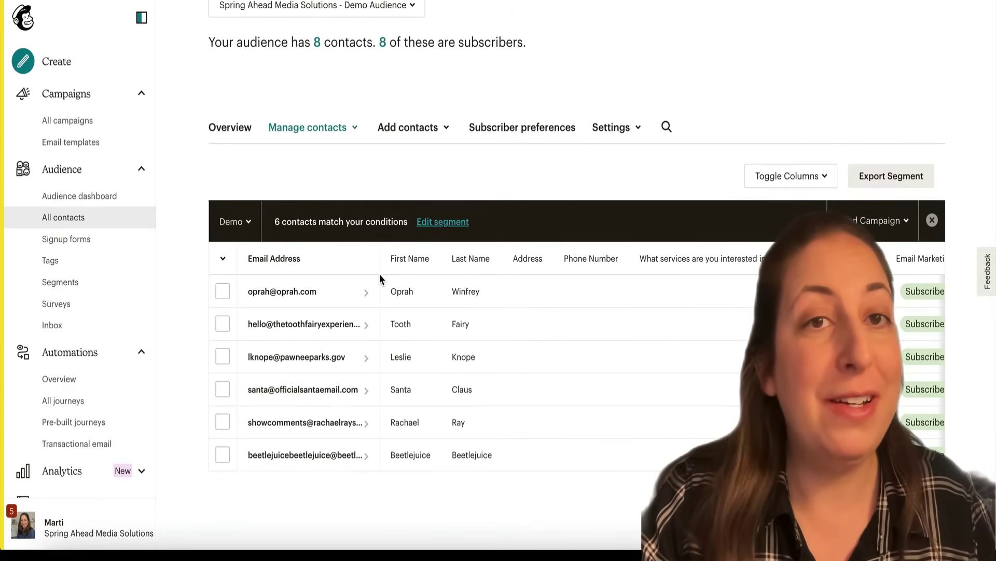
scroll(379, 280, "up", 3)
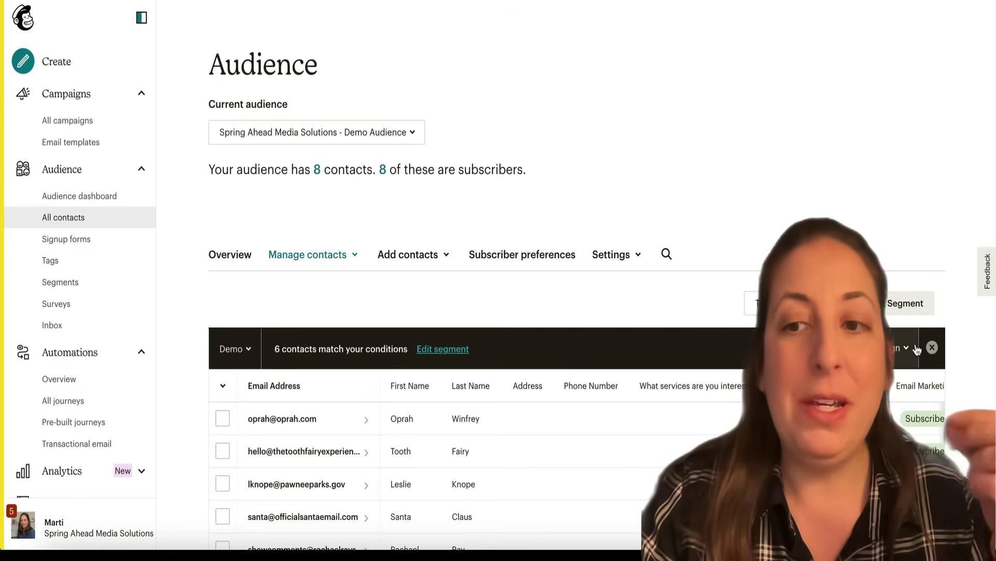
Step: Clear the segment filter, select all 8 contacts, and show the bulk Actions menu with Archive
left_click(932, 350)
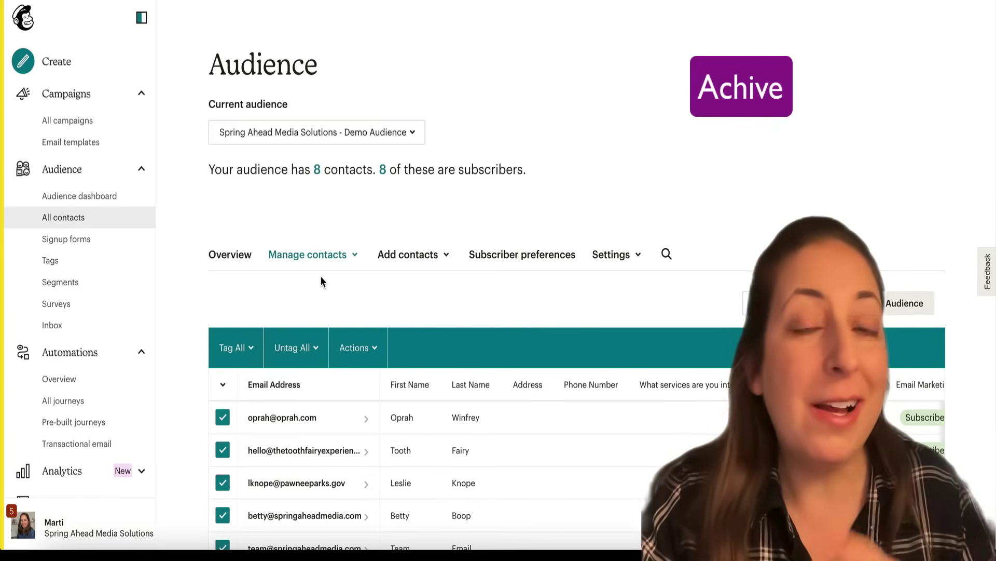
scroll(321, 278, "down", 3)
left_click(361, 232)
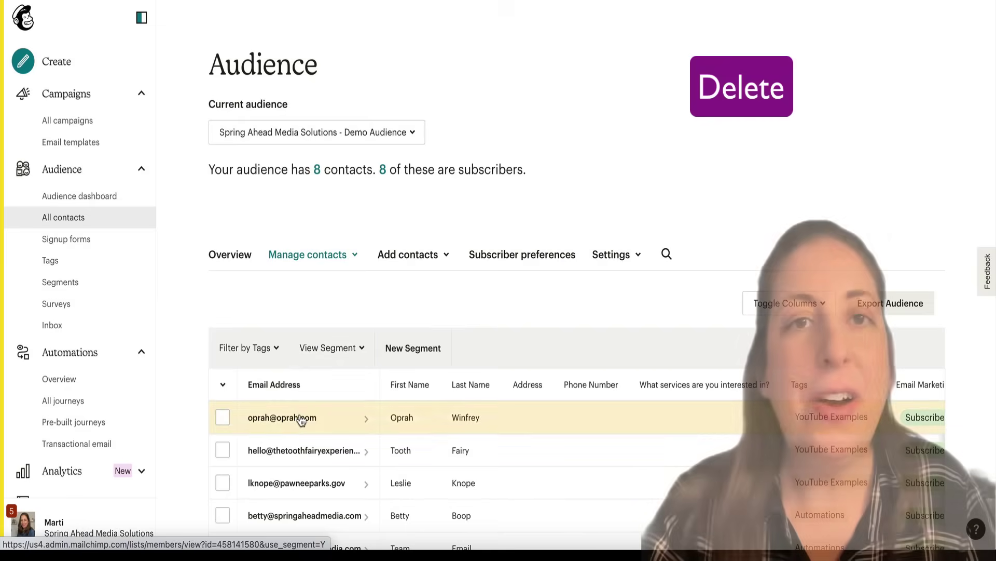
Step: Review a contact's Remove contact archive-or-delete dialog, cancel it, and return to All contacts
left_click(303, 415)
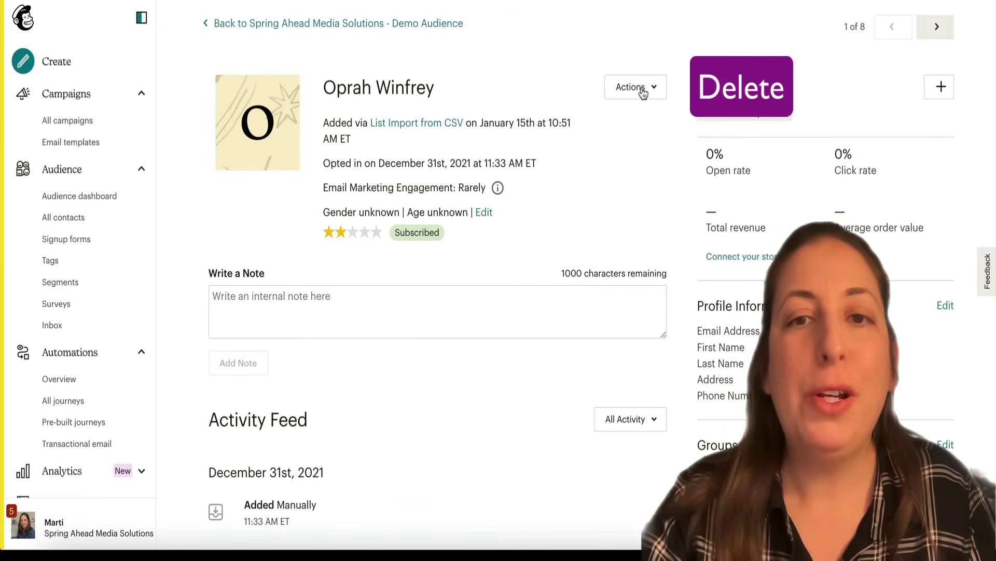
left_click(646, 89)
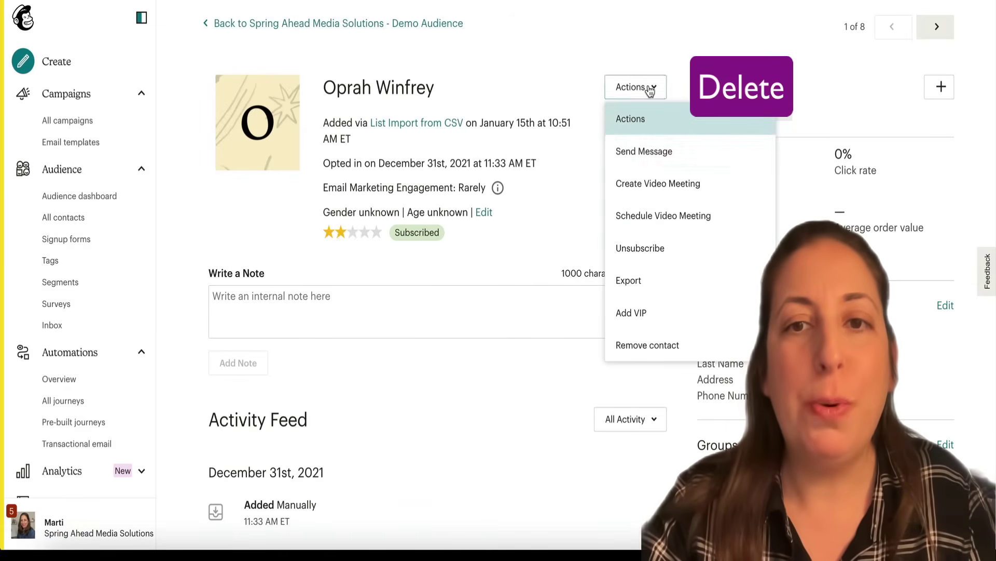
left_click(647, 346)
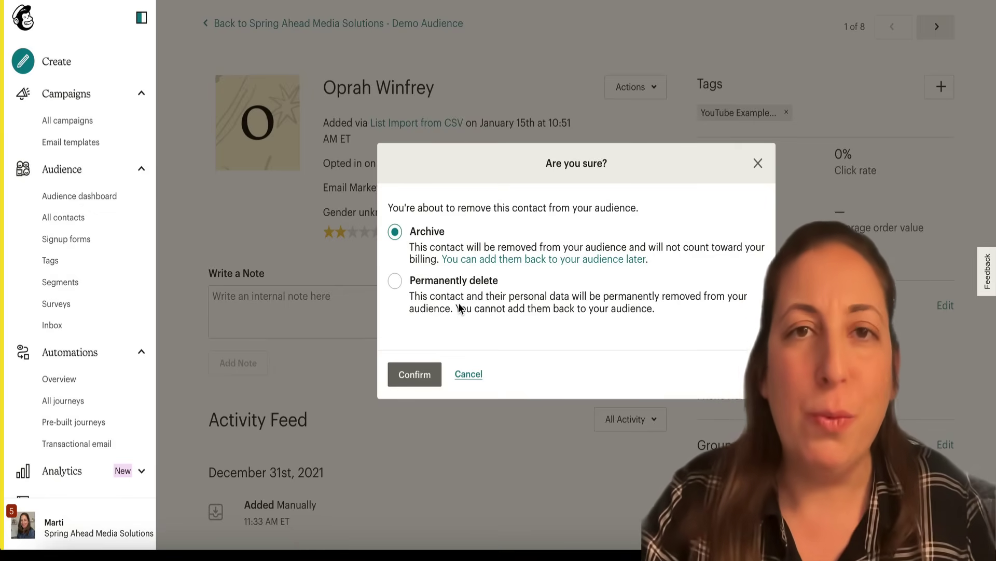
left_click(758, 163)
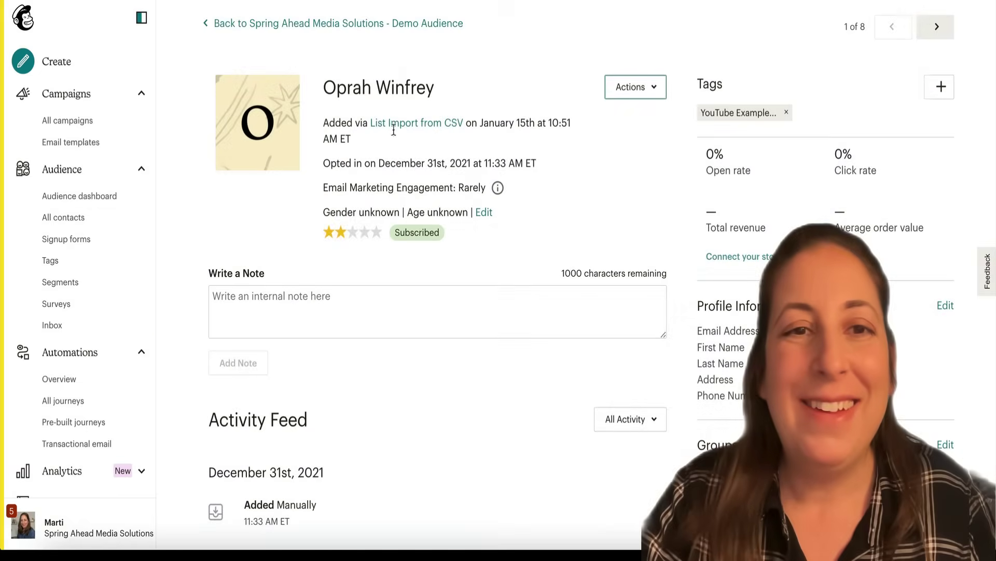
left_click(72, 217)
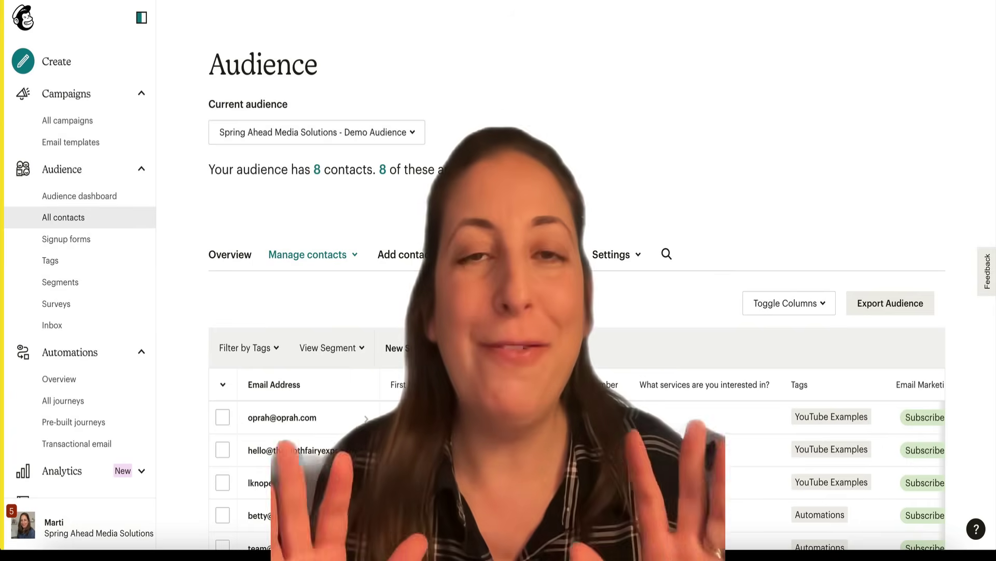